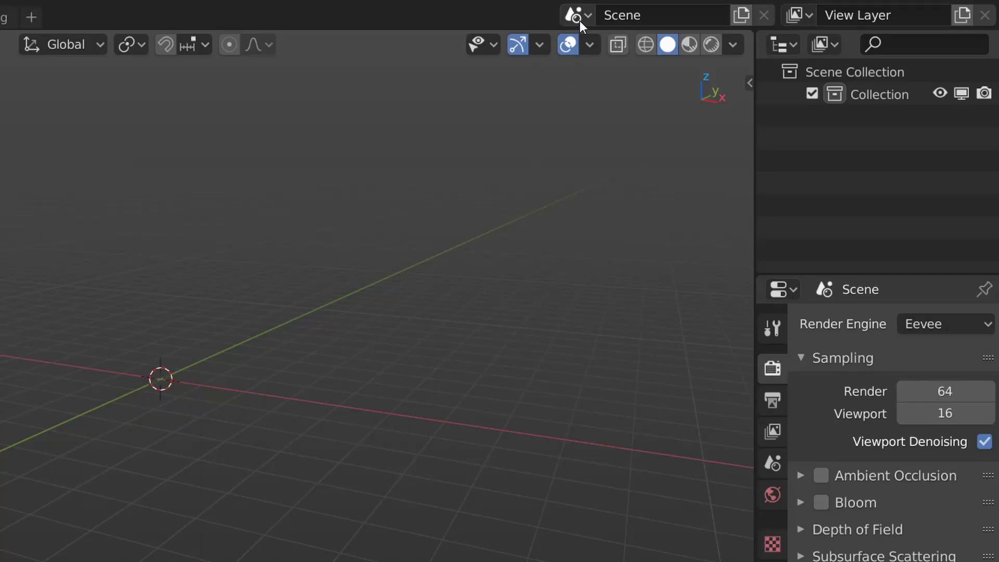
Step: Switch from Cube Scene, orbiting the cubes, to Monkey Scene and then Weird people scene
{"action": "left_click", "coordinate": [579, 21]}
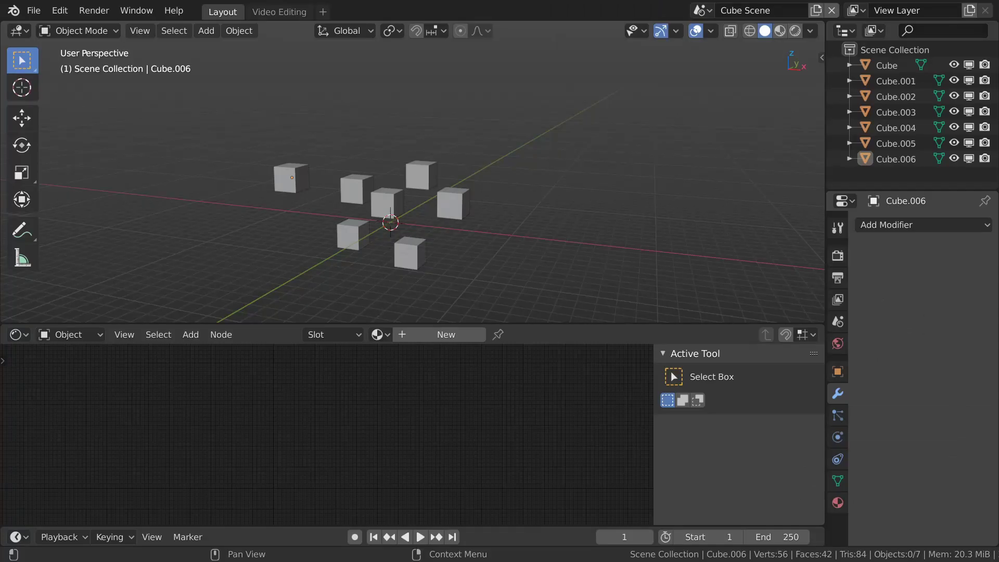
{"action": "middle_click_drag", "start_coordinate": [536, 275], "coordinate": [416, 240]}
{"action": "left_click", "coordinate": [703, 10]}
{"action": "left_click", "coordinate": [728, 49]}
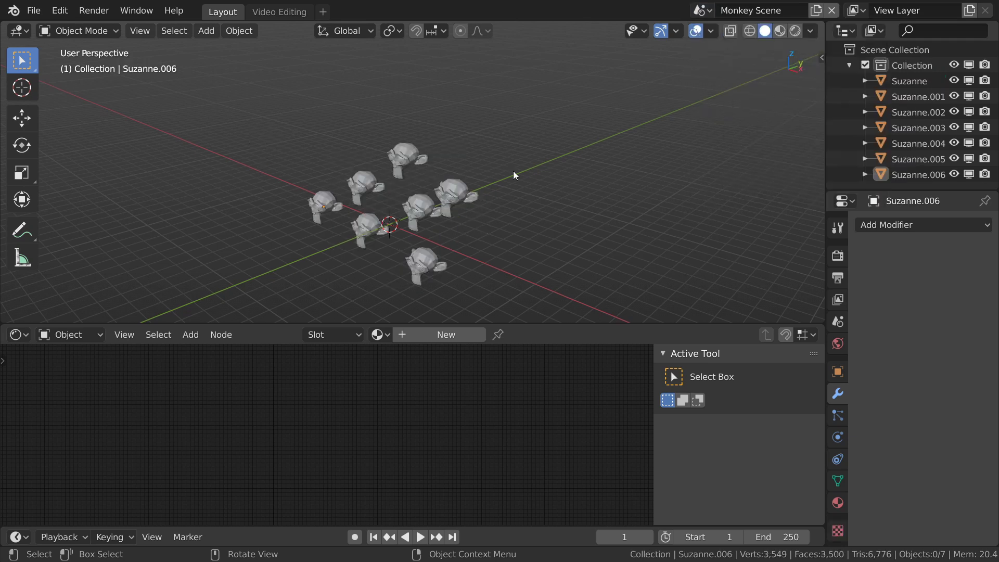
{"action": "left_click", "coordinate": [702, 10]}
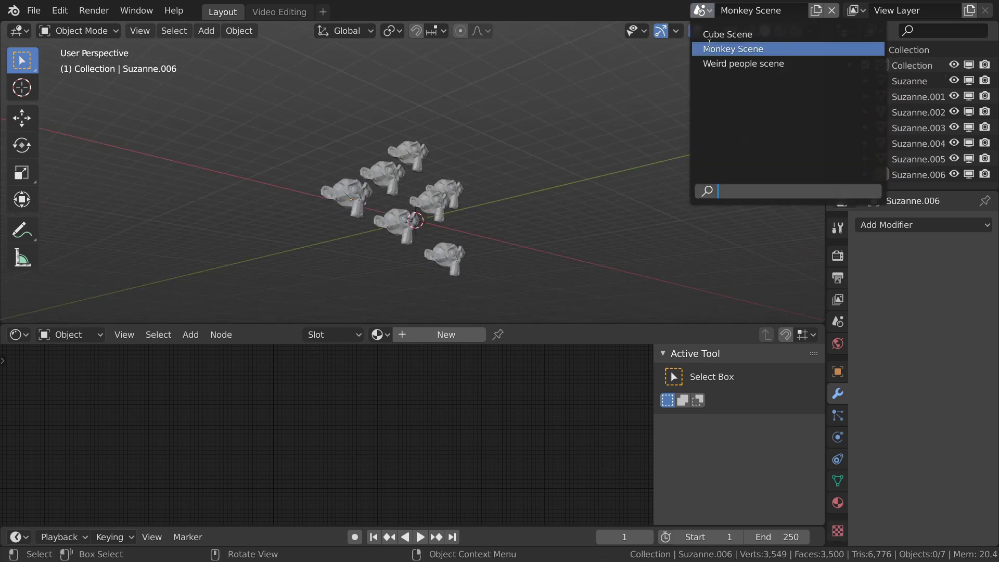
{"action": "left_click", "coordinate": [720, 62]}
{"action": "scroll", "coordinate": [494, 204], "scroll_direction": "down", "scroll_amount": 3}
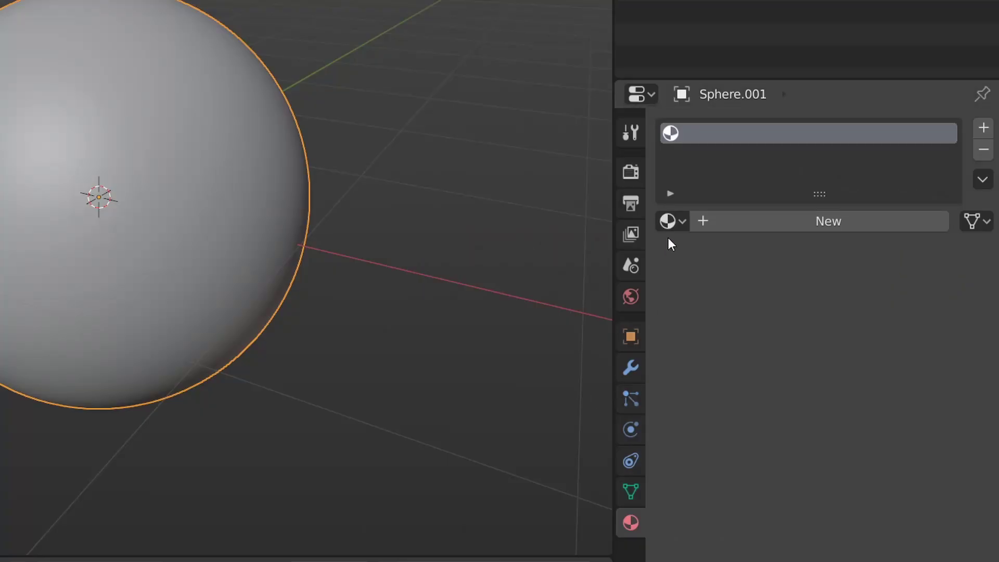
Step: Assign Material_From_Another_Scene to the sphere, then link the pillow into Main Scene
{"action": "left_click", "coordinate": [668, 221]}
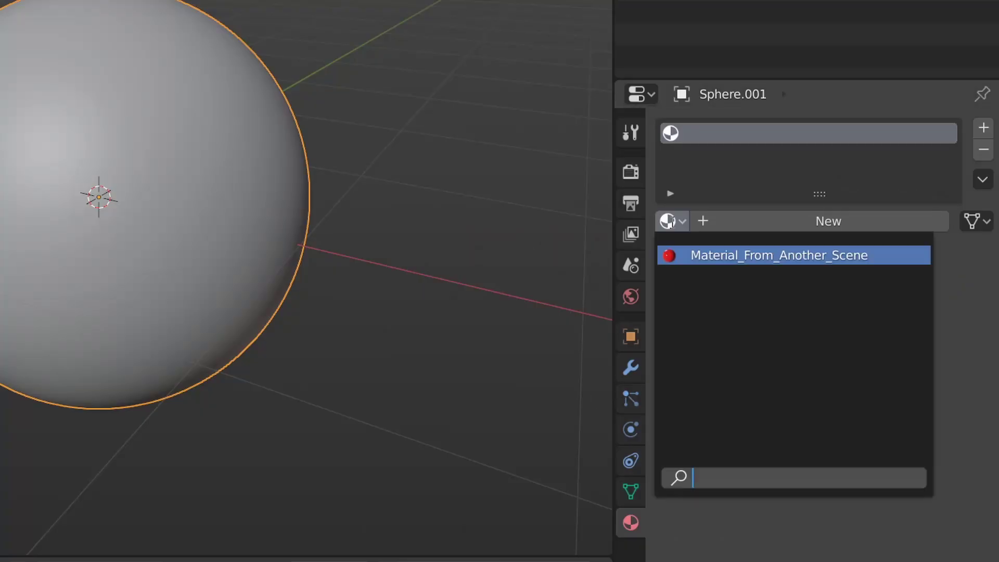
{"action": "left_click", "coordinate": [714, 256]}
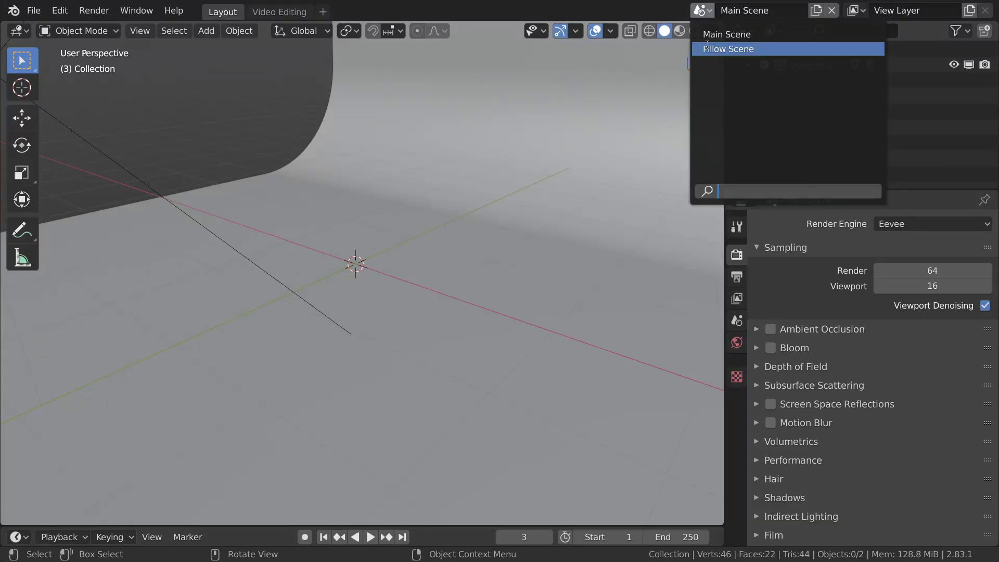
{"action": "left_click", "coordinate": [723, 48]}
{"action": "left_click", "coordinate": [429, 262]}
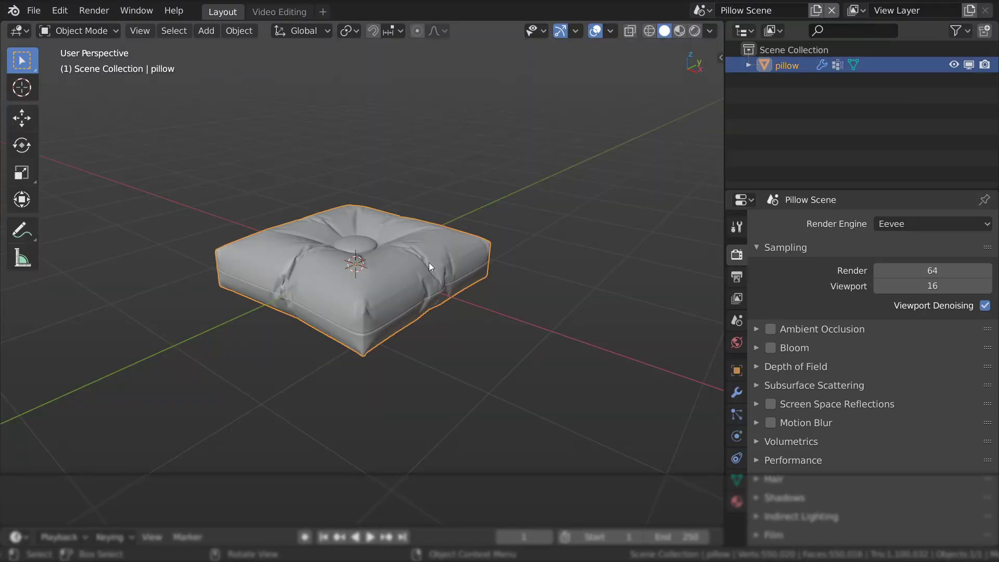
{"action": "key", "text": "ctrl+l"}
{"action": "mouse_move", "coordinate": [429, 262]}
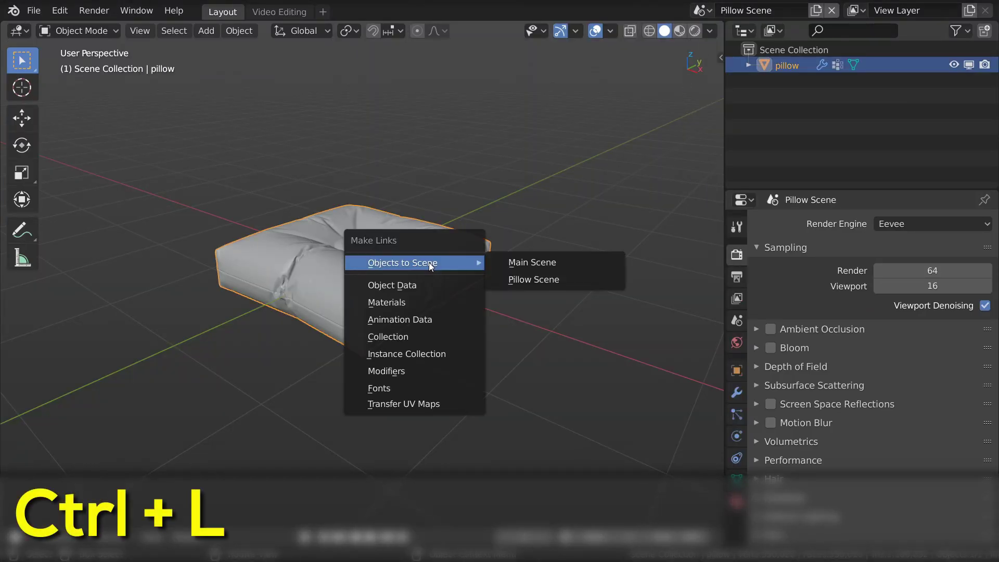
{"action": "left_click", "coordinate": [541, 260]}
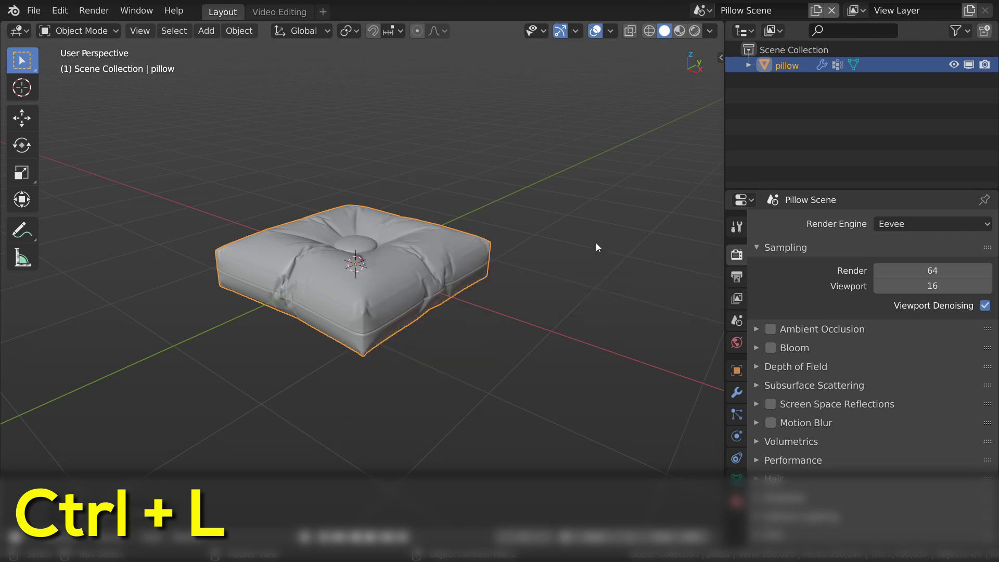
{"action": "left_click", "coordinate": [702, 11]}
{"action": "left_click", "coordinate": [718, 49]}
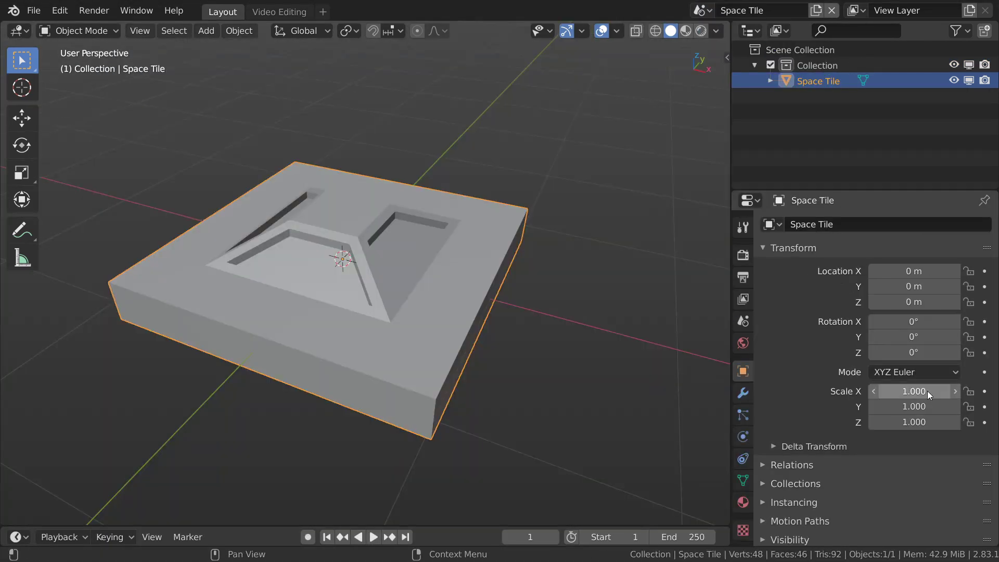
Step: Give Suzanne's object in Another Scene the Space_Tile_Mesh mesh data
{"action": "left_click", "coordinate": [743, 480]}
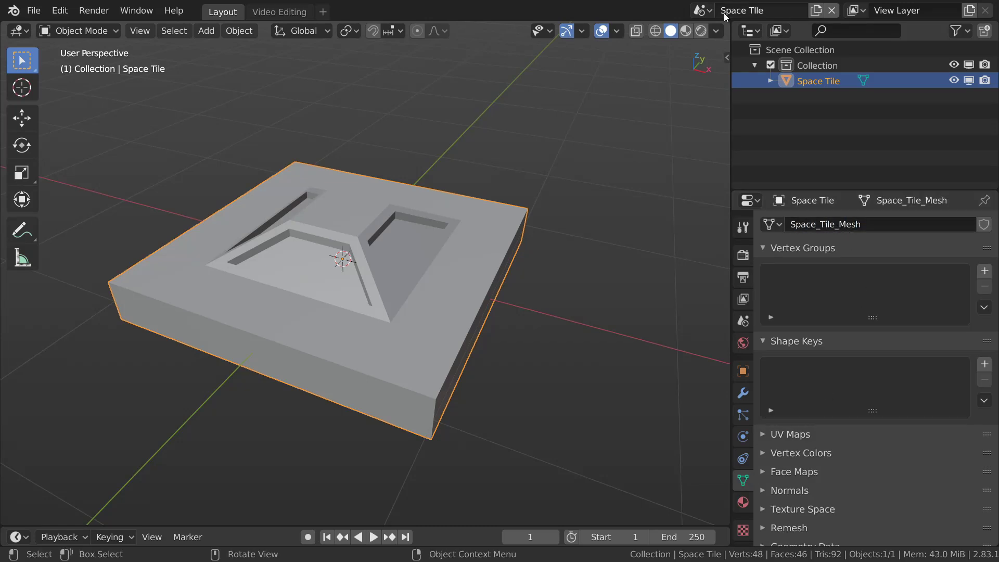
{"action": "left_click", "coordinate": [702, 10]}
{"action": "left_click", "coordinate": [723, 32]}
{"action": "left_click", "coordinate": [772, 224]}
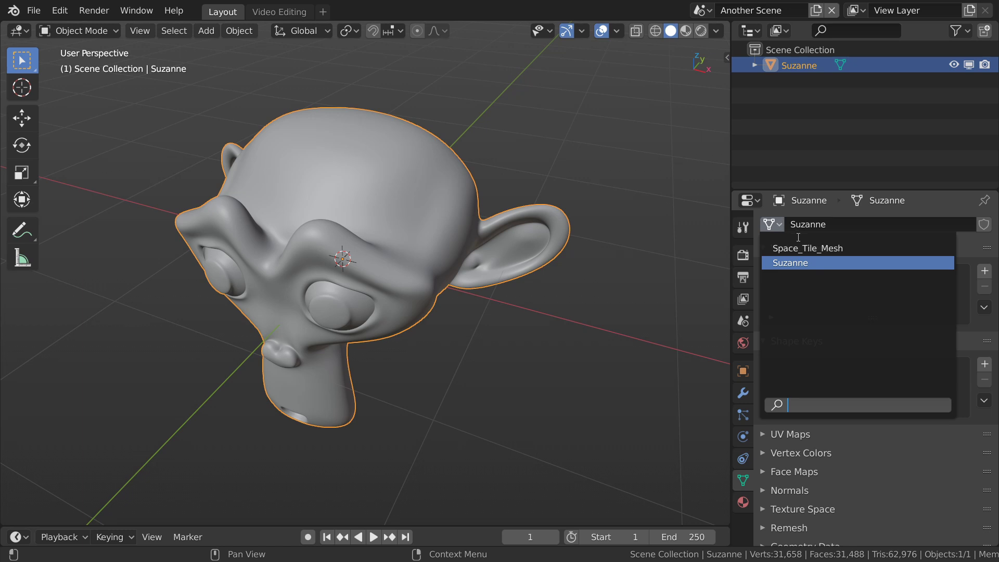
{"action": "left_click", "coordinate": [800, 245]}
{"action": "mouse_move", "coordinate": [588, 337]}
{"action": "middle_mouse_down"}
{"action": "mouse_move", "coordinate": [625, 322]}
{"action": "mouse_move", "coordinate": [591, 338]}
{"action": "middle_mouse_up"}
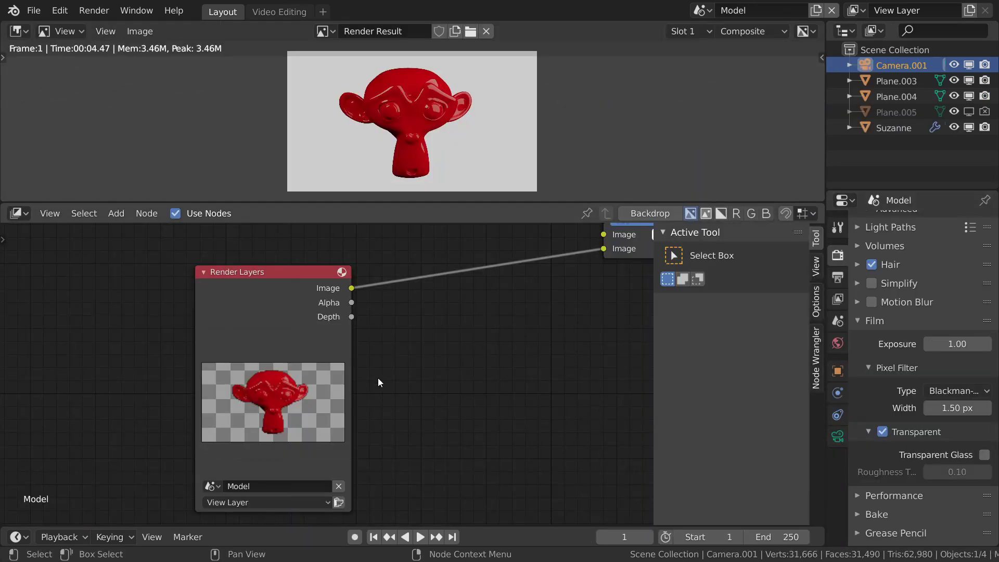
Step: Duplicate the Render Layers node, set it to the Backdrop scene, and connect it to Alpha Over
{"action": "middle_click_drag", "start_coordinate": [389, 298], "coordinate": [445, 392]}
{"action": "key", "text": "shift+d"}
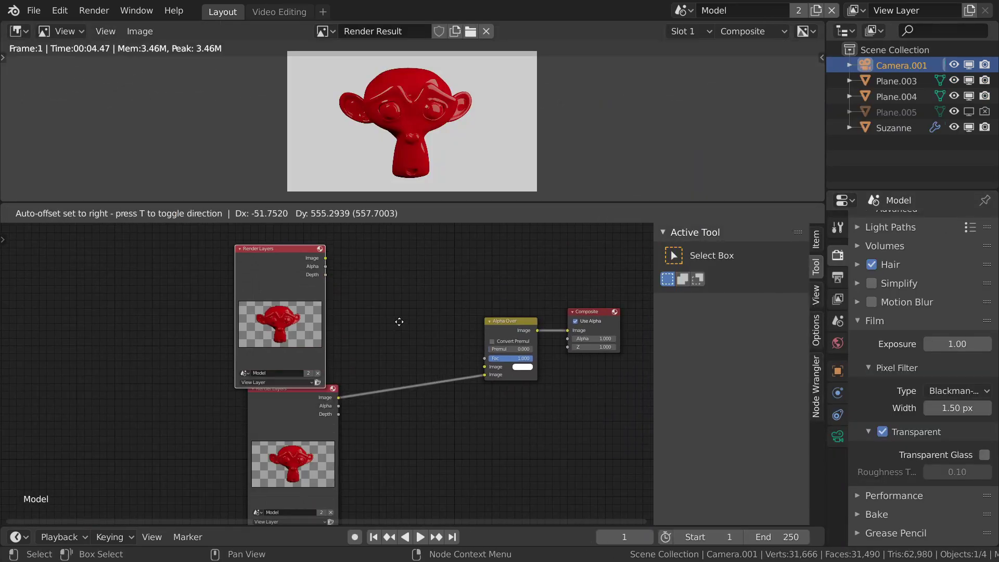
{"action": "left_click", "coordinate": [399, 323]}
{"action": "scroll", "coordinate": [399, 323], "scroll_direction": "up", "scroll_amount": 6}
{"action": "left_click", "coordinate": [124, 332]}
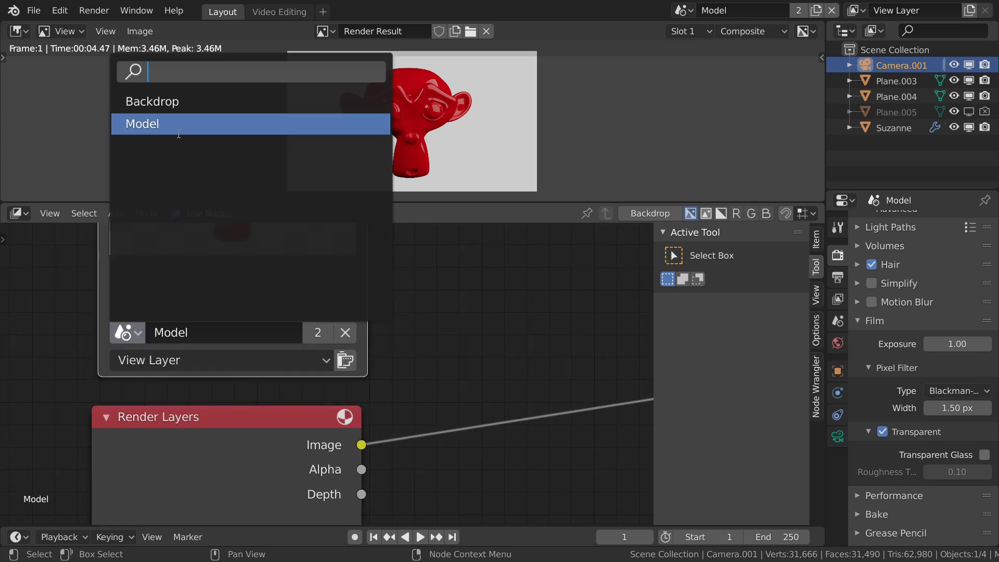
{"action": "left_click", "coordinate": [156, 101]}
{"action": "scroll", "coordinate": [411, 318], "scroll_direction": "down", "scroll_amount": 6}
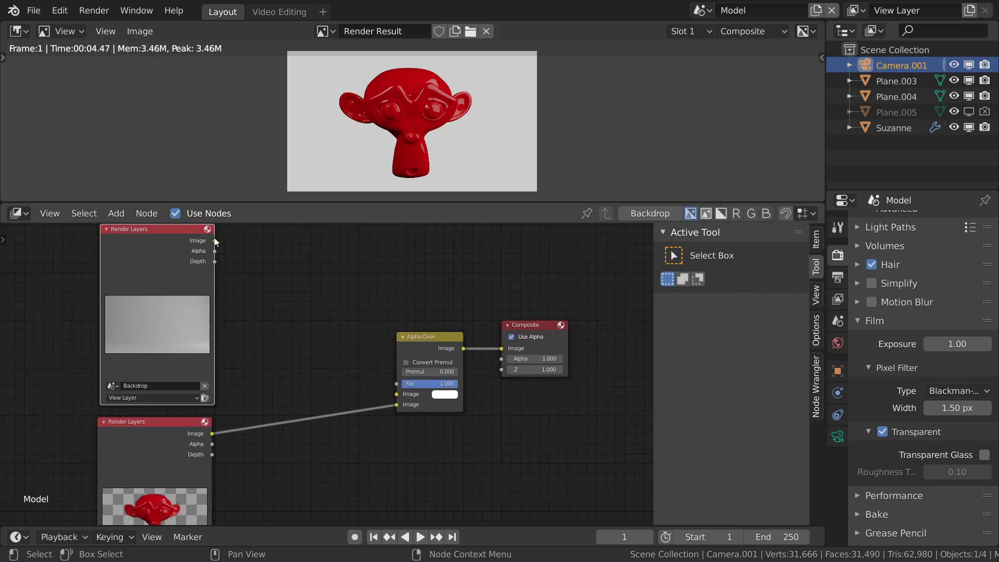
{"action": "left_click_drag", "start_coordinate": [214, 241], "coordinate": [397, 394]}
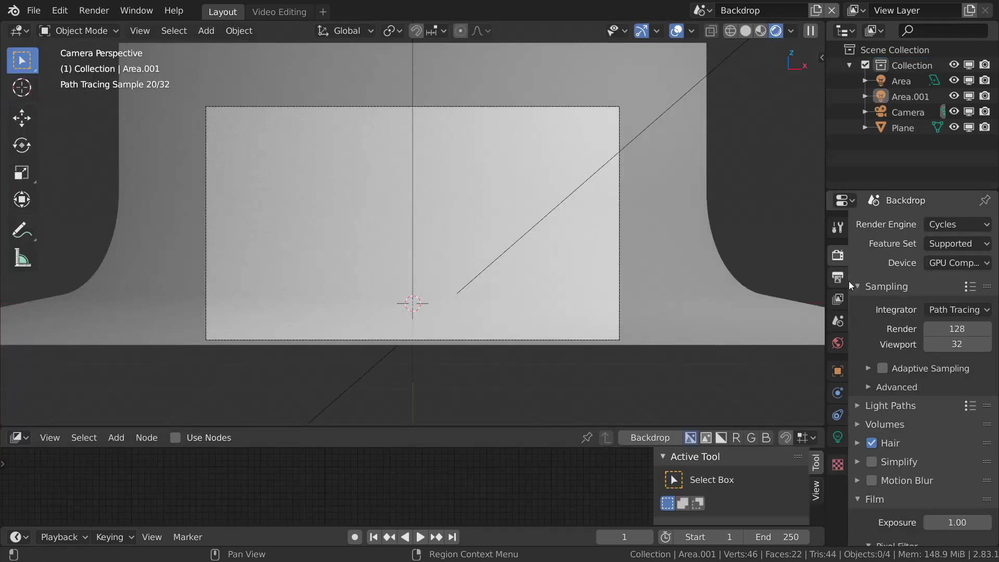
Step: Render Backdrop with Eevee and Model with Cycles, then render the frame with F12
{"action": "left_click", "coordinate": [957, 224]}
{"action": "left_click", "coordinate": [889, 241]}
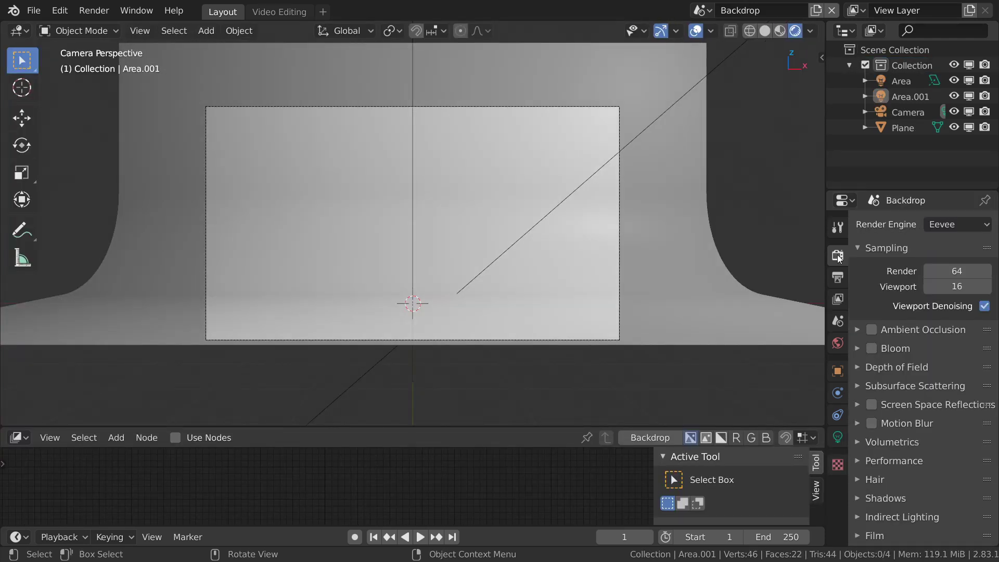
{"action": "left_click", "coordinate": [697, 11]}
{"action": "left_click", "coordinate": [728, 47]}
{"action": "left_click", "coordinate": [931, 225]}
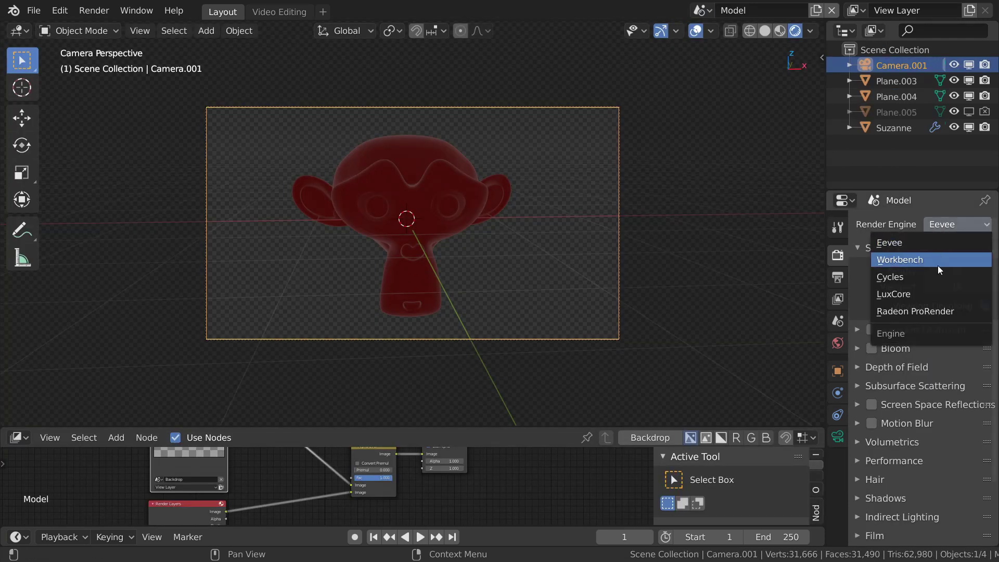
{"action": "left_click", "coordinate": [936, 274]}
{"action": "key", "text": "F12"}
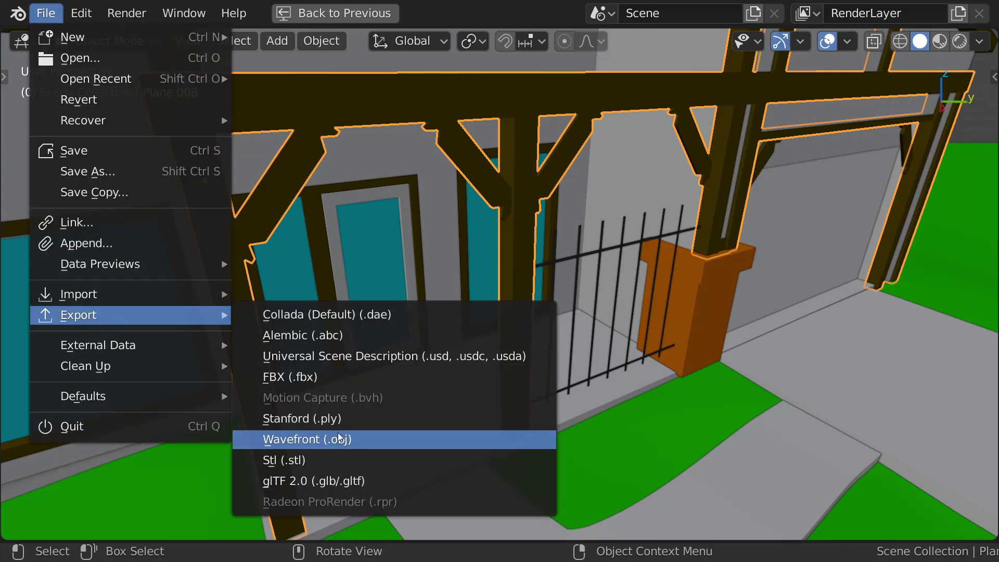
Step: Start a Wavefront (.obj) export, then append Lamp_Main from rain_street.blend's Object folder
{"action": "left_click", "coordinate": [289, 501]}
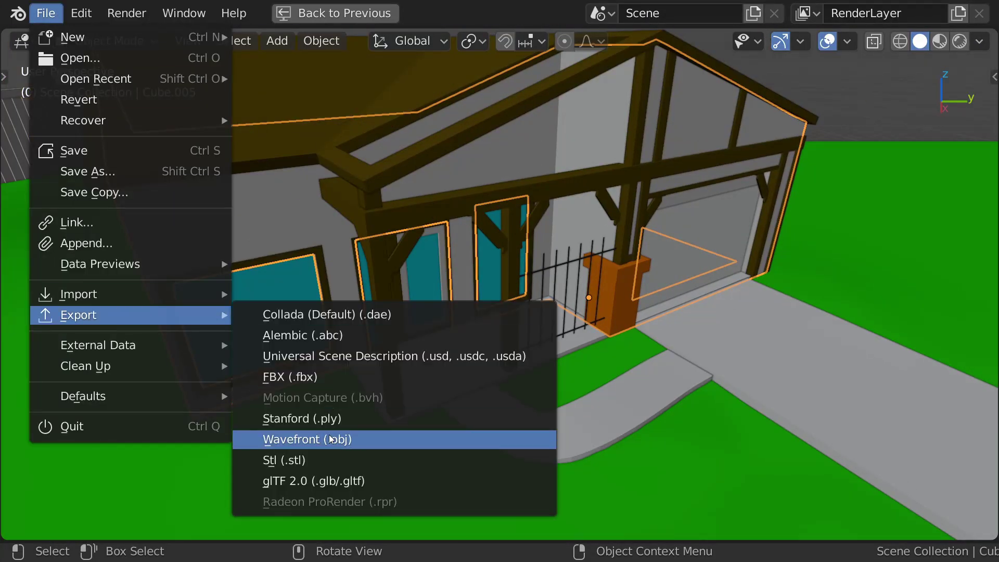
{"action": "left_click", "coordinate": [290, 439]}
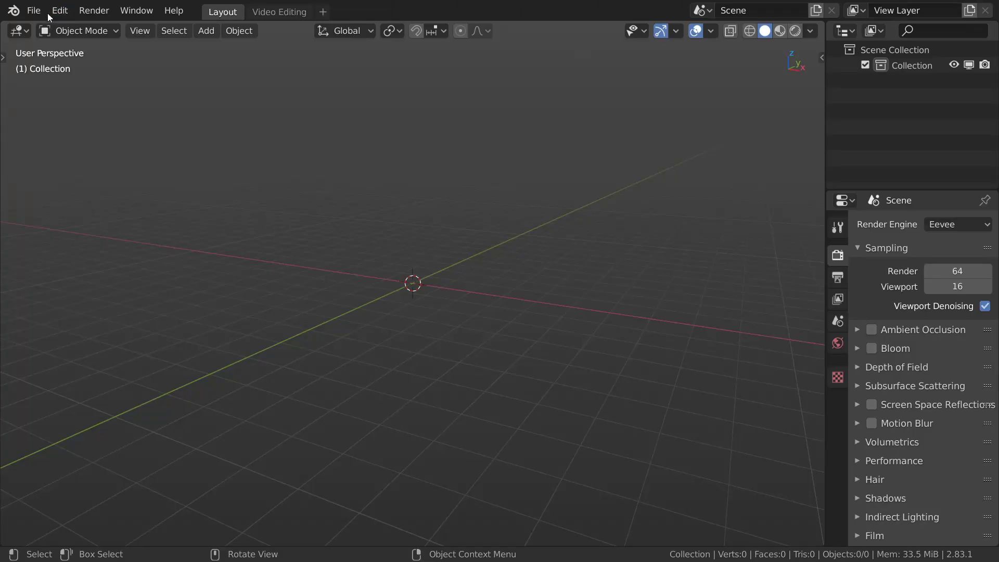
{"action": "left_click", "coordinate": [43, 11]}
{"action": "left_click", "coordinate": [60, 167]}
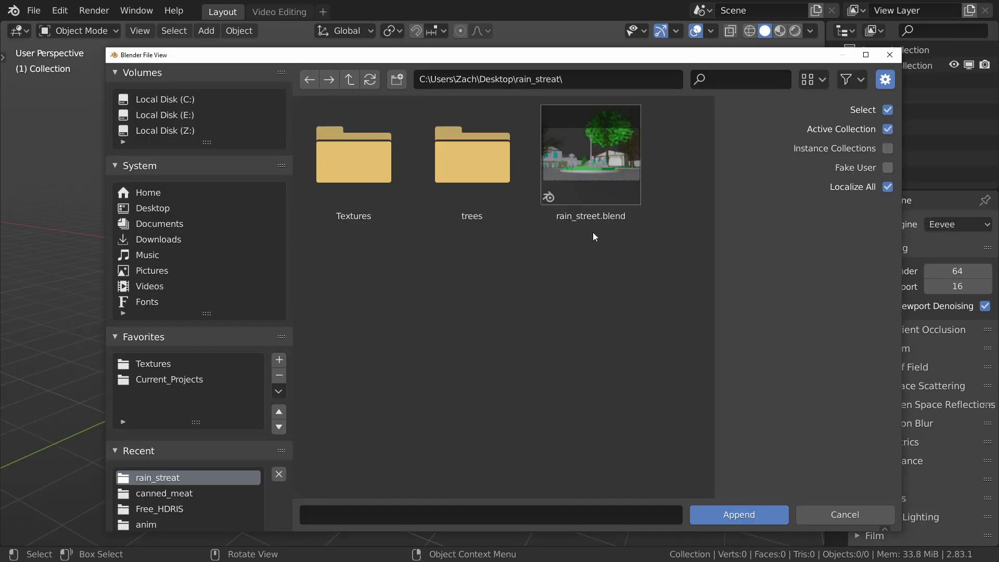
{"action": "double_click", "coordinate": [593, 221]}
{"action": "scroll", "coordinate": [657, 266], "scroll_direction": "down", "scroll_amount": 5}
{"action": "scroll", "coordinate": [400, 367], "scroll_direction": "down", "scroll_amount": 4}
{"action": "double_click", "coordinate": [400, 368]}
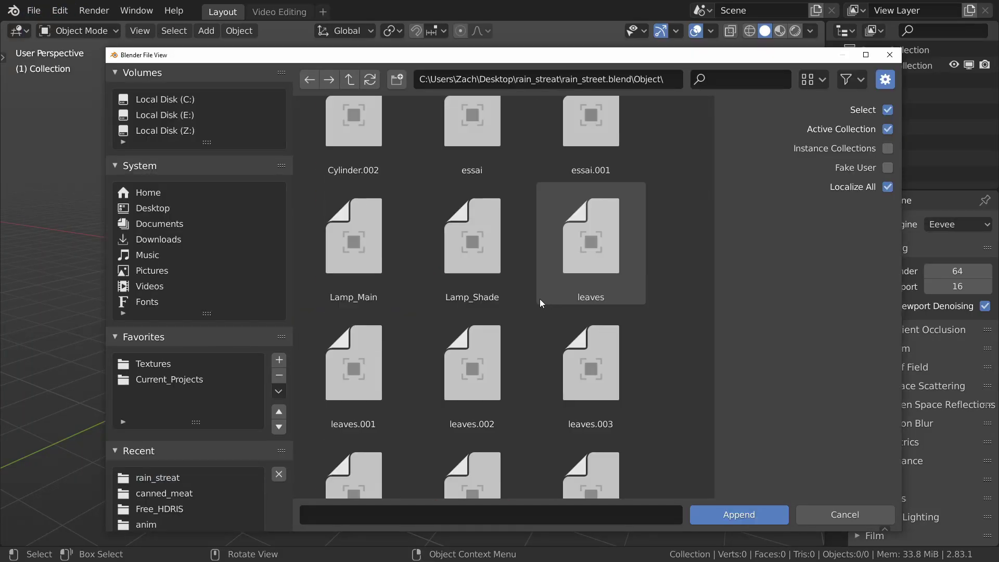
{"action": "double_click", "coordinate": [394, 192]}
{"action": "scroll", "coordinate": [421, 268], "scroll_direction": "up", "scroll_amount": 3}
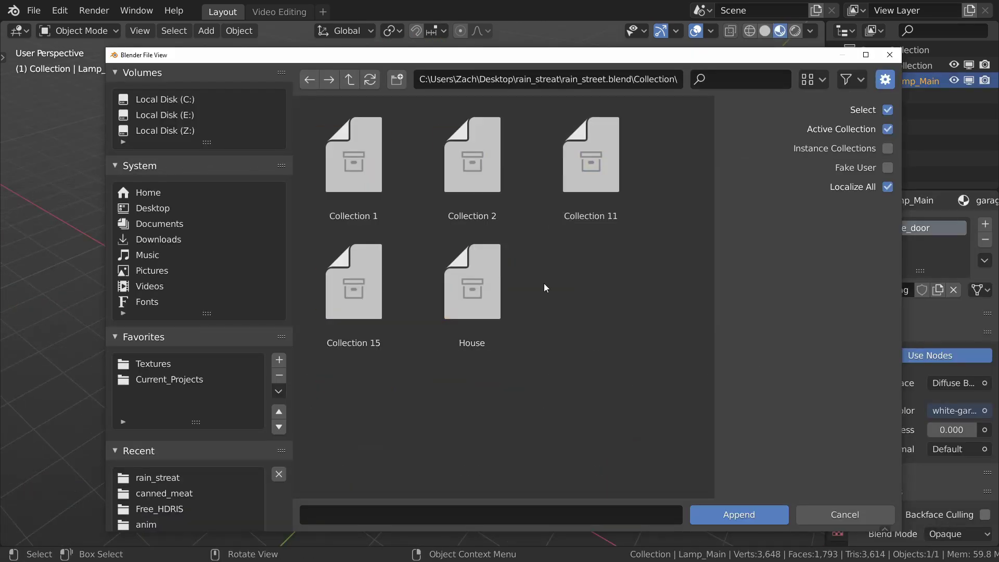
Step: Append the House collection, select its wall and timber pieces, and toggle its exclusion off and on
{"action": "double_click", "coordinate": [479, 311]}
{"action": "scroll", "coordinate": [442, 338], "scroll_direction": "down", "scroll_amount": 5}
{"action": "left_click", "coordinate": [224, 245]}
{"action": "scroll", "coordinate": [373, 277], "scroll_direction": "up", "scroll_amount": 5}
{"action": "left_click", "coordinate": [373, 277]}
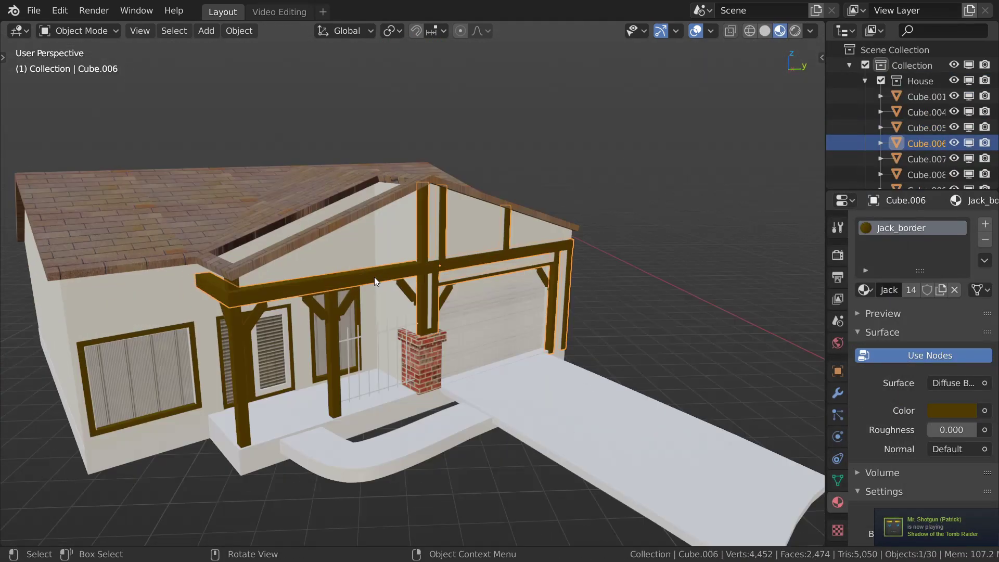
{"action": "left_click_drag", "start_coordinate": [827, 123], "coordinate": [745, 123]}
{"action": "left_click", "coordinate": [784, 85]}
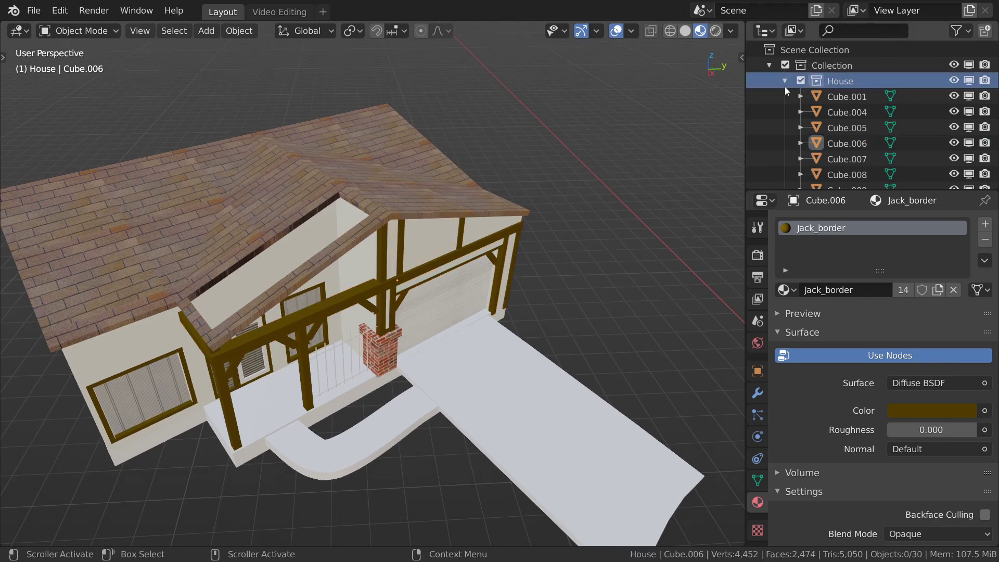
{"action": "left_click", "coordinate": [801, 81]}
{"action": "left_click", "coordinate": [801, 80]}
{"action": "scroll", "coordinate": [722, 148], "scroll_direction": "down", "scroll_amount": 4}
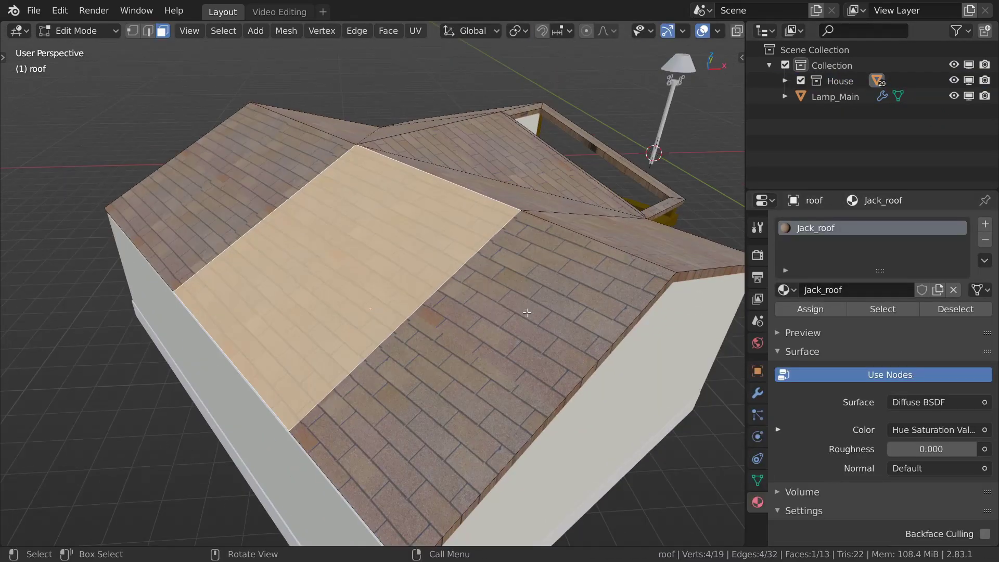
{"action": "scroll", "coordinate": [639, 355], "scroll_direction": "up", "scroll_amount": 2}
Step: Inset a roof face, narrow it along X into a strip, and delete it to open a hole
{"action": "key", "text": "i"}
{"action": "left_click", "coordinate": [639, 356]}
{"action": "key", "text": "s"}
{"action": "key", "text": "x"}
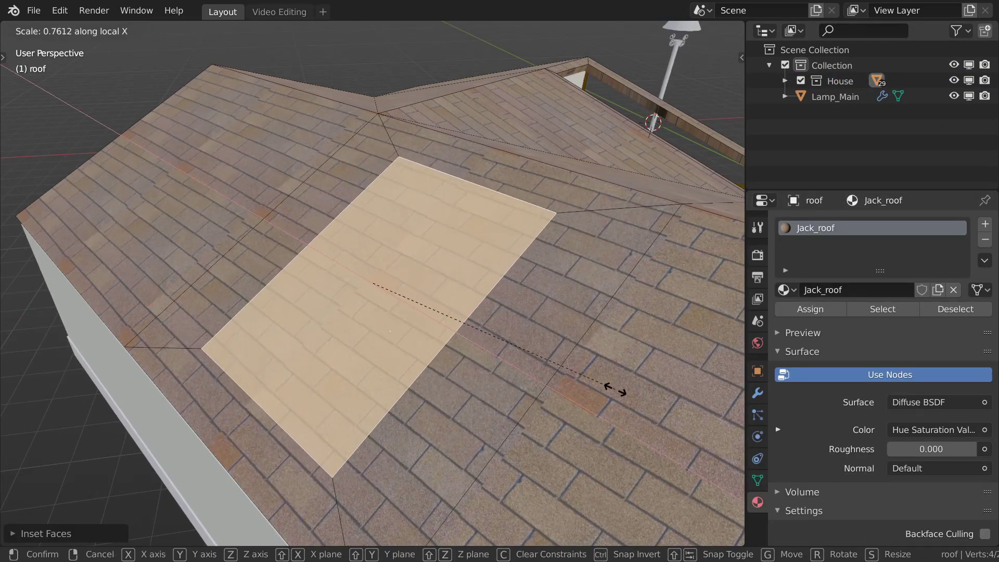
{"action": "left_click", "coordinate": [514, 354]}
{"action": "key", "text": "x"}
{"action": "left_click", "coordinate": [514, 355]}
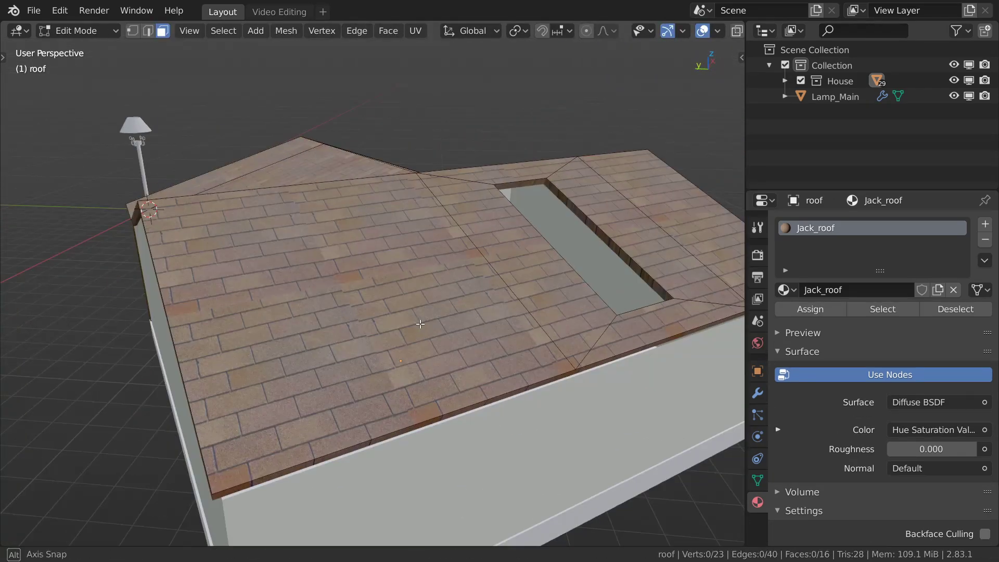
Step: Cut a second hole the same way in the left roof face
{"action": "left_click", "coordinate": [354, 294]}
{"action": "key", "text": "i"}
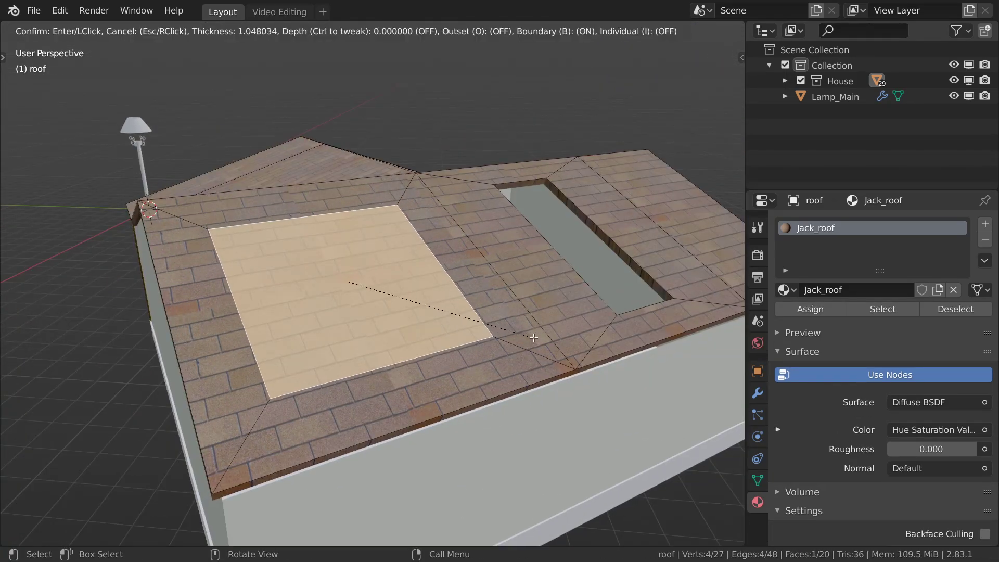
{"action": "left_click", "coordinate": [566, 289]}
{"action": "key", "text": "s"}
{"action": "key", "text": "x"}
{"action": "left_click", "coordinate": [456, 284]}
{"action": "key", "text": "x"}
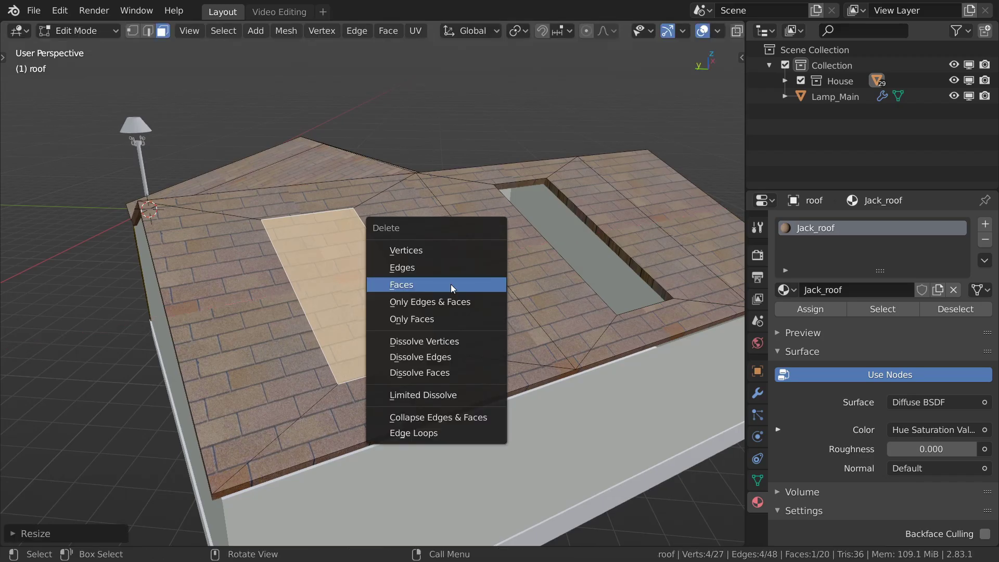
{"action": "left_click", "coordinate": [450, 284]}
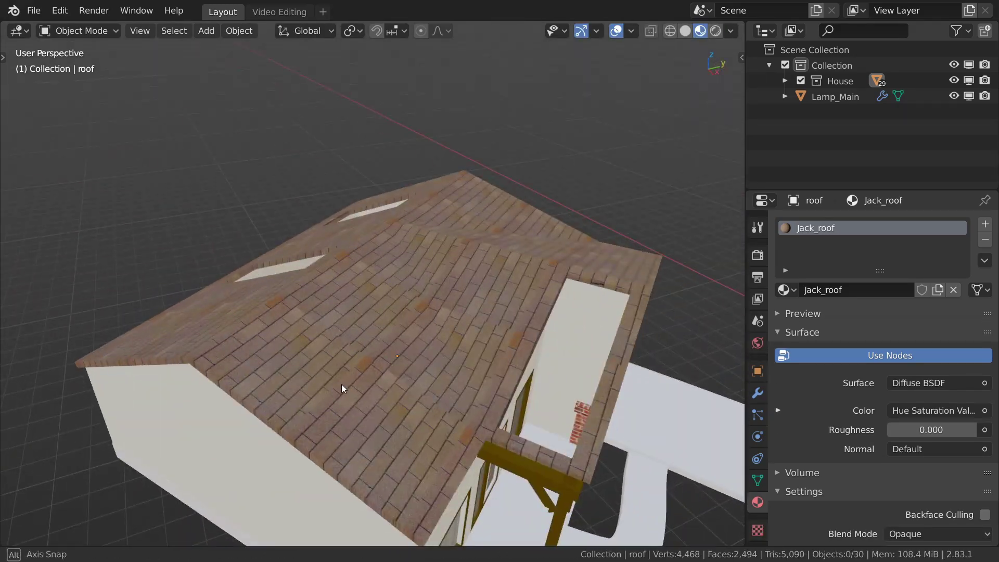
{"action": "left_click", "coordinate": [33, 10]}
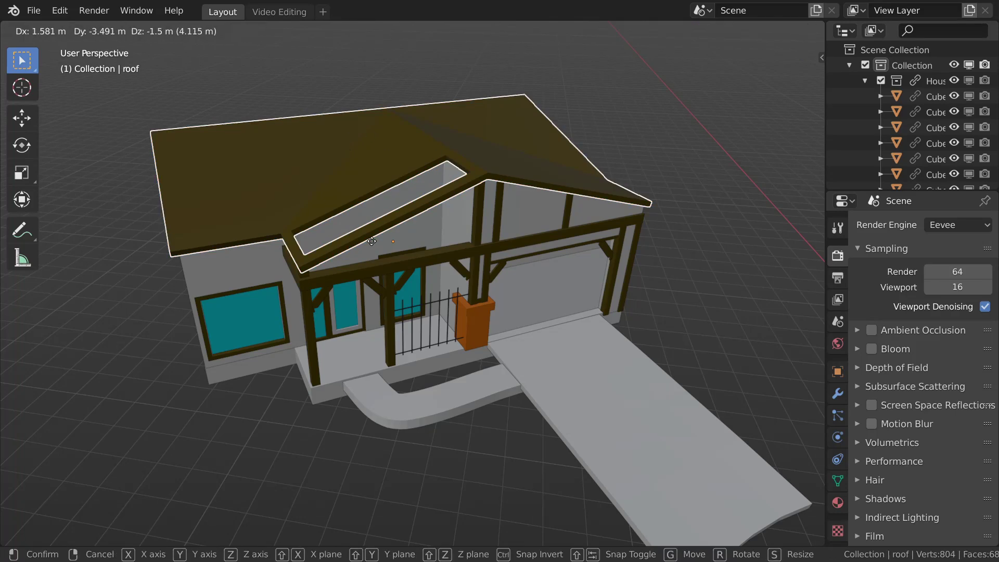
Step: Try moving the linked roof and walls, cancelling each move, then select the roof and walls together
{"action": "key", "text": "Escape"}
{"action": "left_click", "coordinate": [251, 261]}
{"action": "key", "text": "g"}
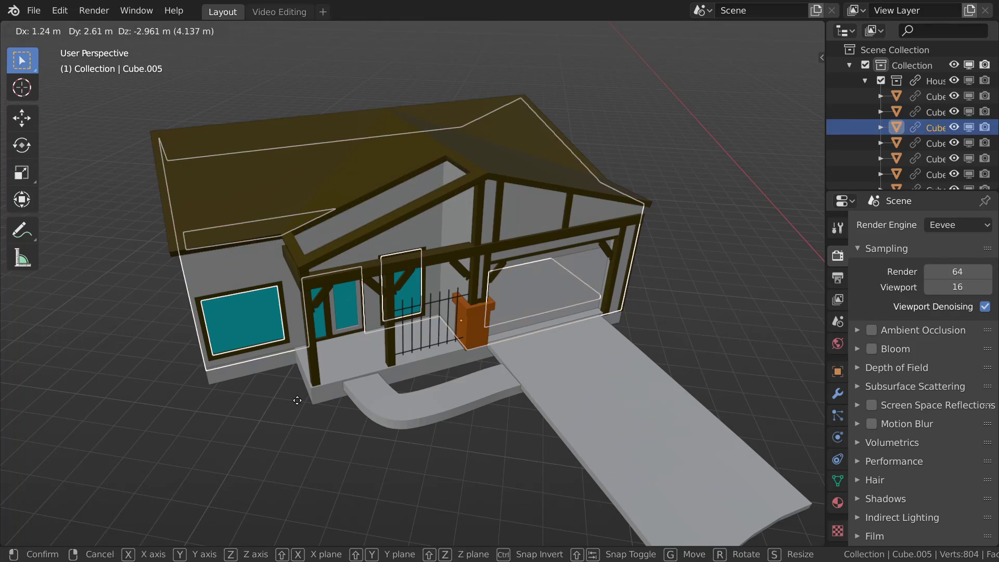
{"action": "key", "text": "Escape"}
{"action": "left_click", "coordinate": [570, 390]}
{"action": "key", "text": "g"}
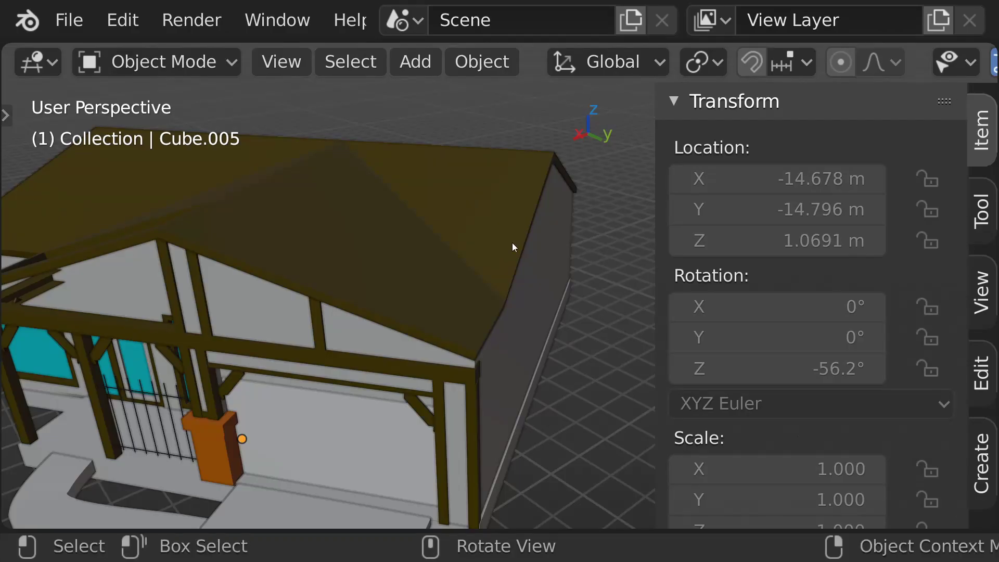
{"action": "left_click", "coordinate": [224, 118]}
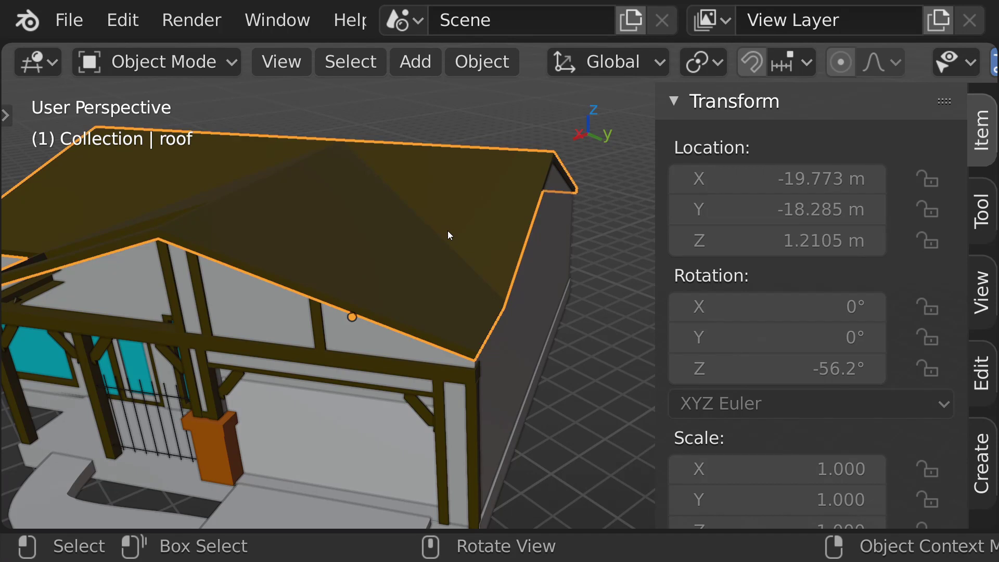
{"action": "left_click", "coordinate": [510, 291], "text": "shift"}
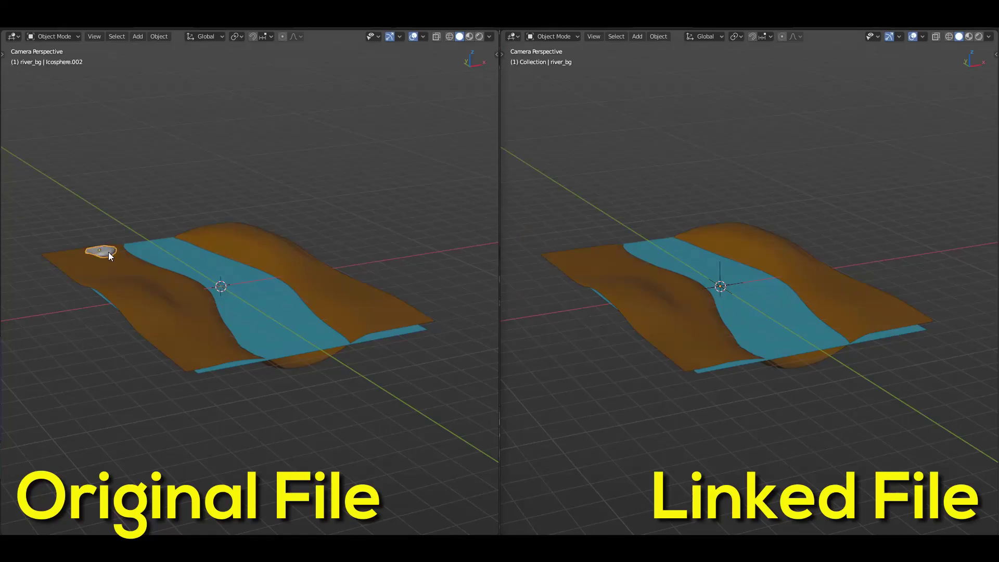
Step: Duplicate the rock seven times, placing four copies on the left bank and three on the right
{"action": "key", "text": "shift+d"}
{"action": "left_click", "coordinate": [100, 272]}
{"action": "key", "text": "shift+d"}
{"action": "left_click", "coordinate": [166, 278]}
{"action": "key", "text": "shift+d"}
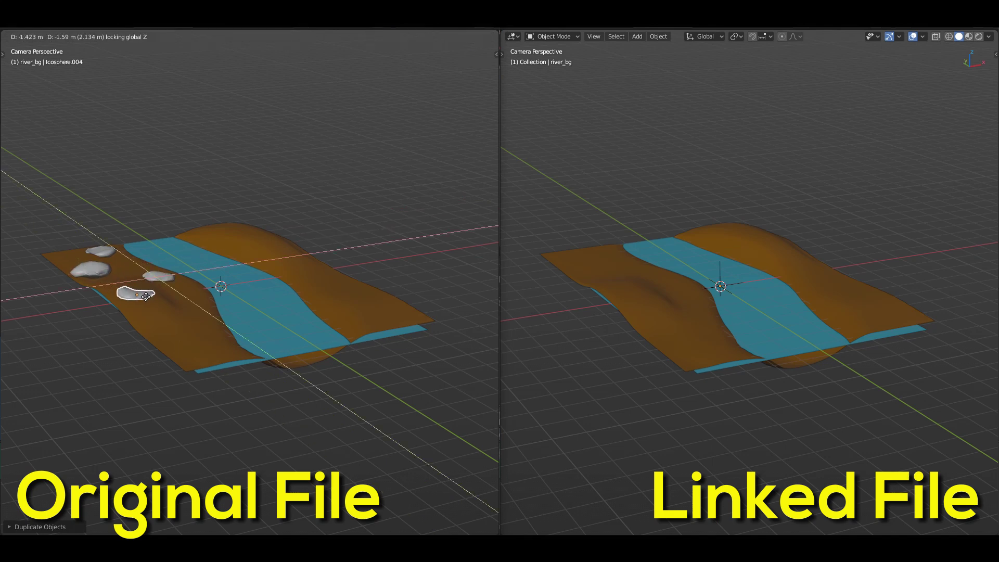
{"action": "left_click", "coordinate": [143, 295]}
{"action": "key", "text": "shift+d"}
{"action": "key", "text": "shift+z"}
{"action": "left_click", "coordinate": [201, 301]}
{"action": "key", "text": "shift+d"}
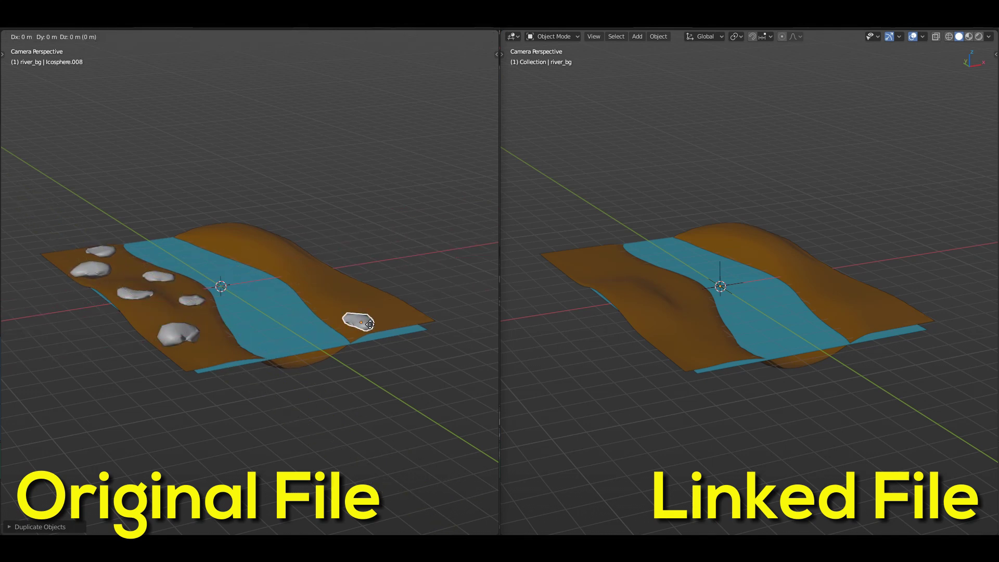
{"action": "left_click", "coordinate": [315, 279]}
{"action": "key", "text": "shift+d"}
{"action": "left_click", "coordinate": [287, 248]}
{"action": "key", "text": "shift+d"}
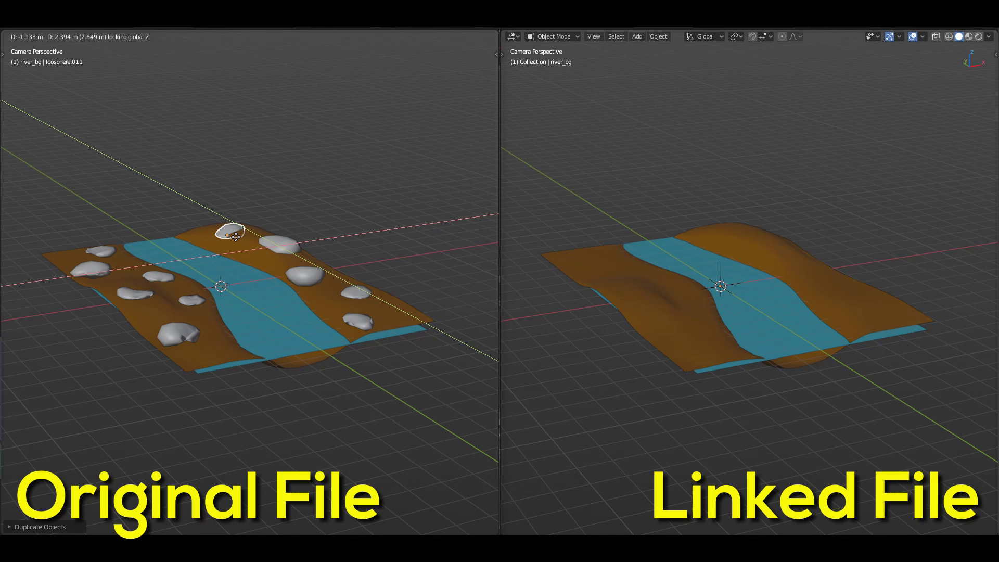
{"action": "left_click", "coordinate": [237, 234]}
Step: Save the river file and confirm the linked river and rocks cannot be moved
{"action": "key", "text": "ctrl+s"}
{"action": "key", "text": "g"}
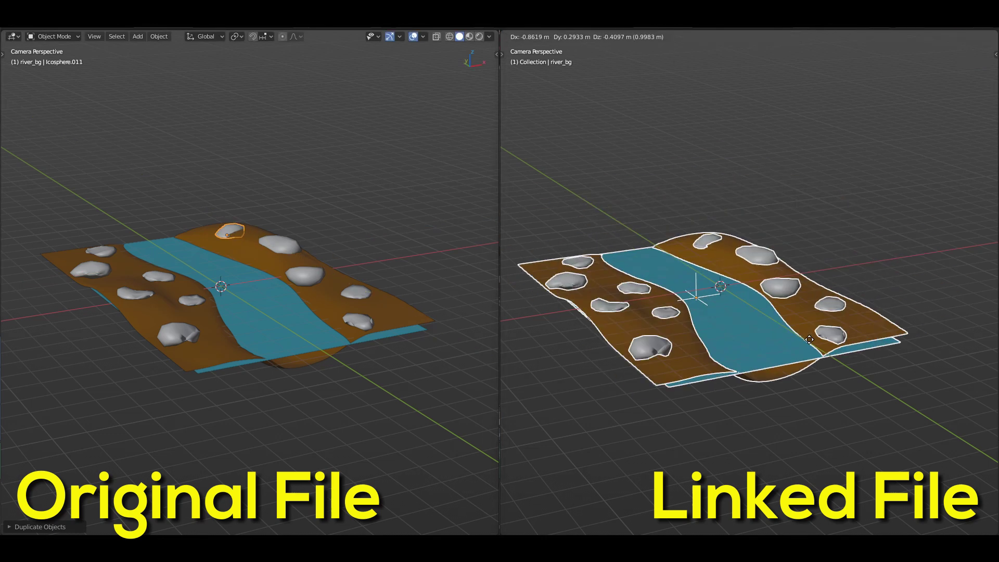
{"action": "right_click", "coordinate": [803, 391]}
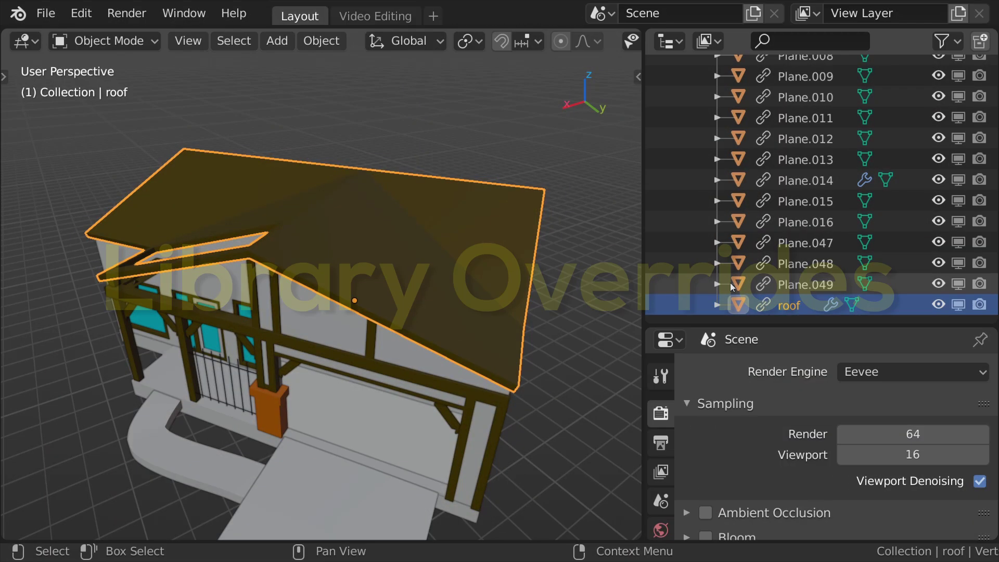
Step: Add a library override to the roof object from its Outliner menu
{"action": "right_click", "coordinate": [785, 303]}
{"action": "mouse_move", "coordinate": [770, 303]}
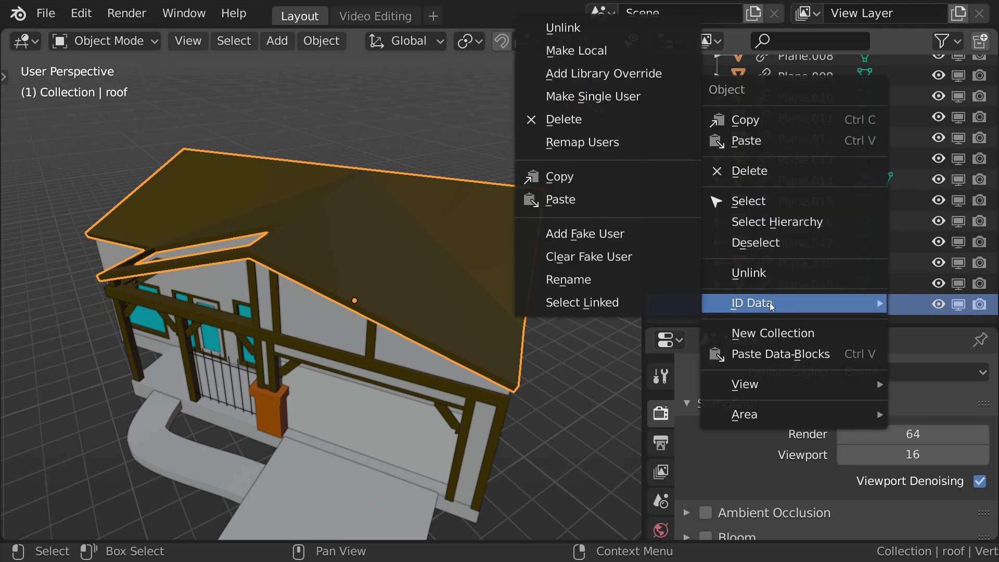
{"action": "left_click", "coordinate": [594, 74]}
Step: Move the overridden roof and extrude its inset face upward
{"action": "key", "text": "g"}
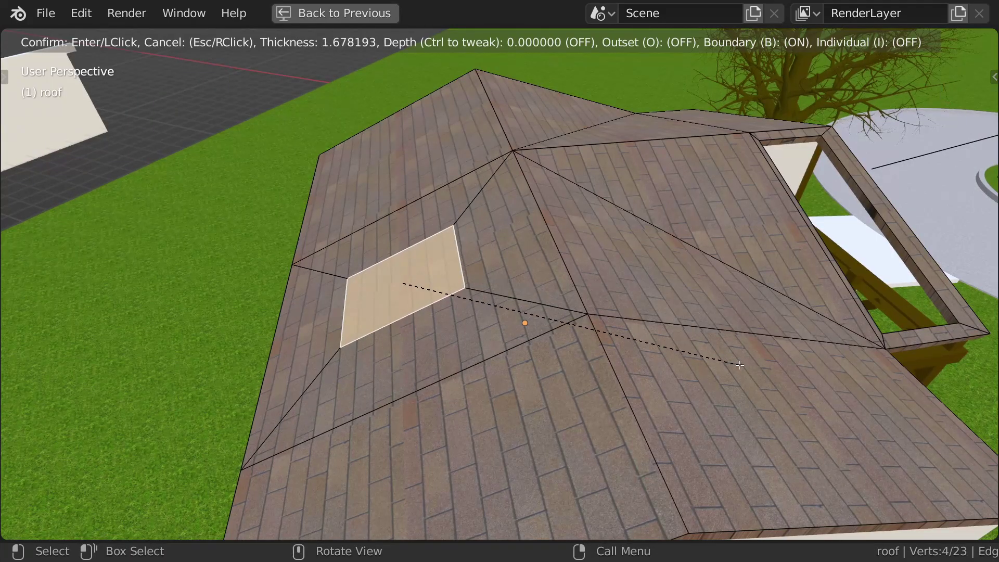
{"action": "left_click", "coordinate": [676, 338]}
{"action": "key", "text": "e"}
{"action": "left_click", "coordinate": [664, 155]}
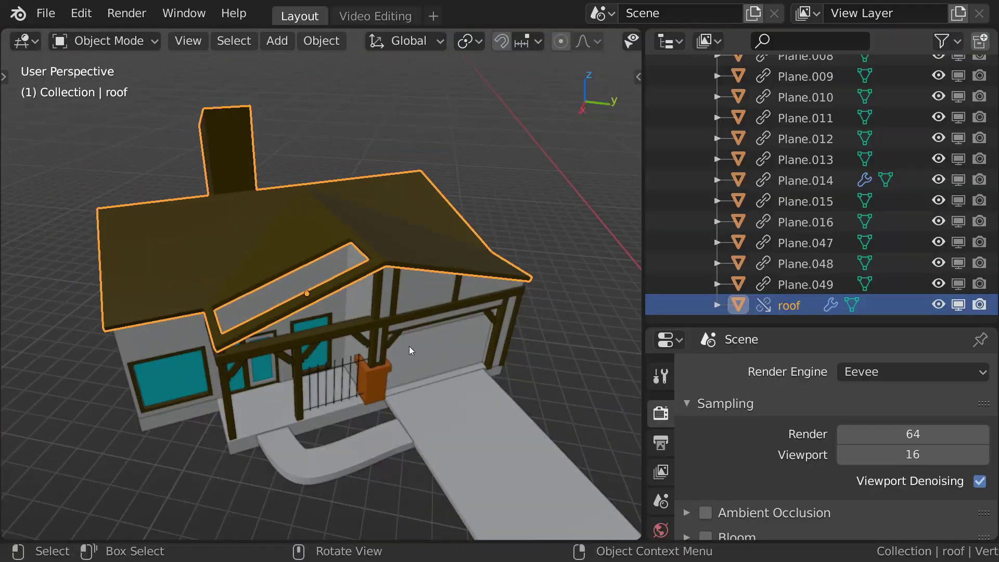
{"action": "middle_click_drag", "start_coordinate": [409, 345], "coordinate": [537, 408]}
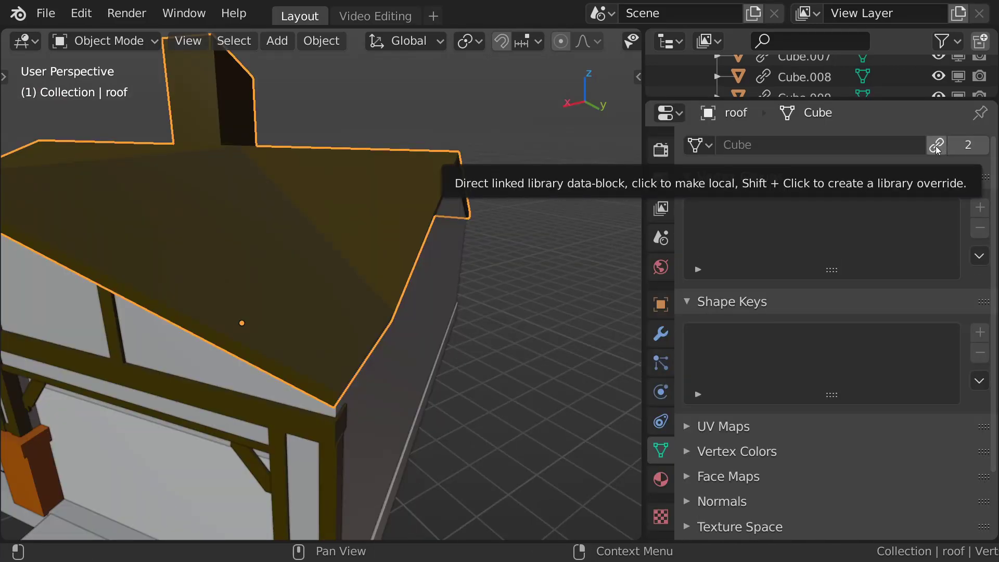
Step: Make the roof's Cube mesh data local and enter Edit Mode on the roof
{"action": "left_click", "coordinate": [936, 146]}
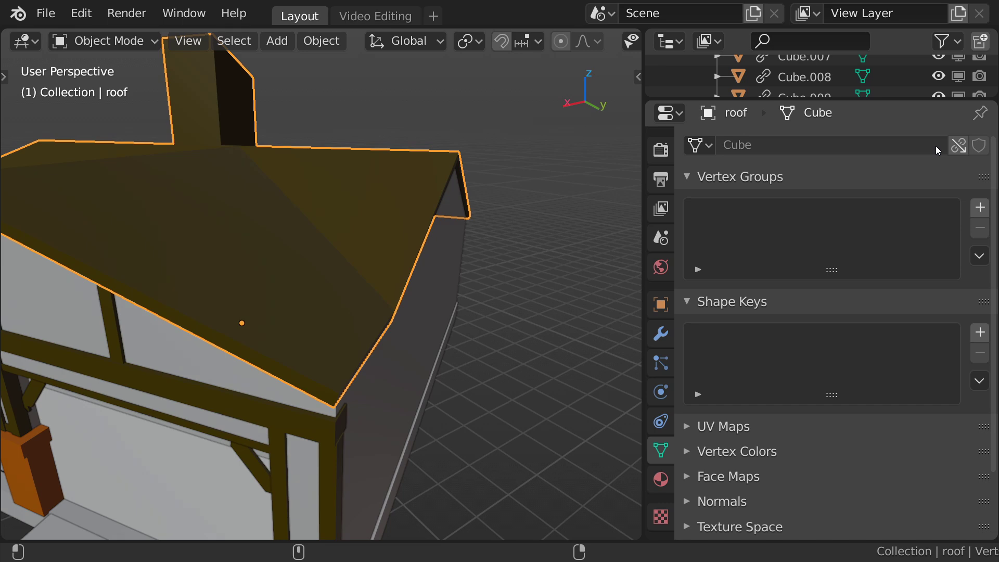
{"action": "key", "text": "Tab"}
{"action": "middle_click_drag", "start_coordinate": [448, 233], "coordinate": [388, 257]}
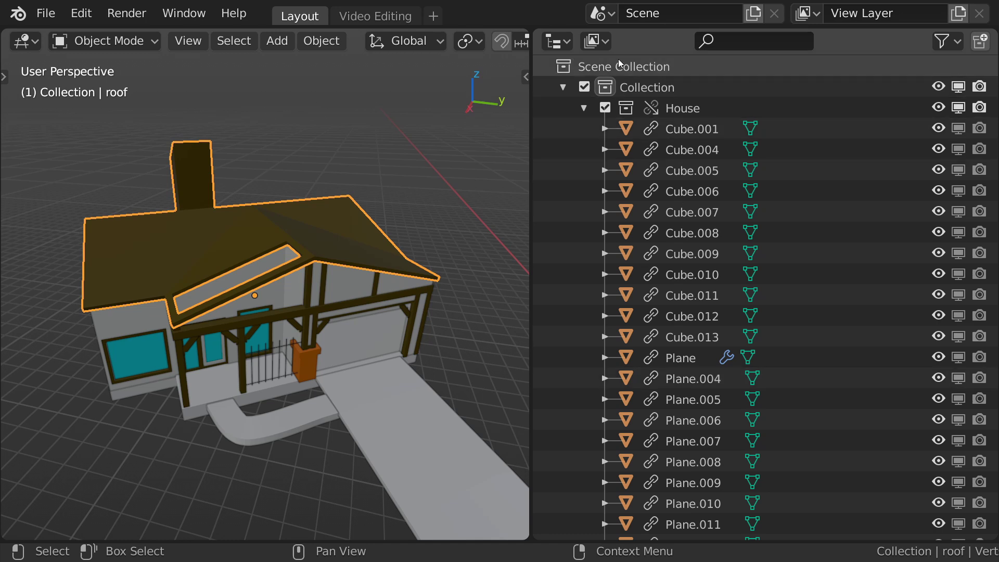
Step: Switch the Outliner to Blender File view and bring up the rain_street.blend library's operations
{"action": "left_click", "coordinate": [601, 45]}
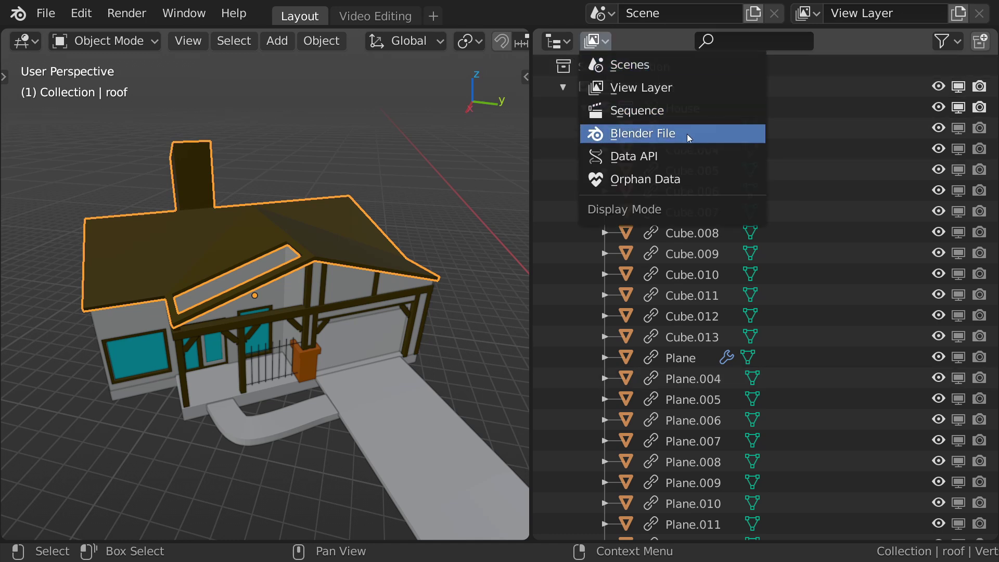
{"action": "left_click", "coordinate": [701, 135]}
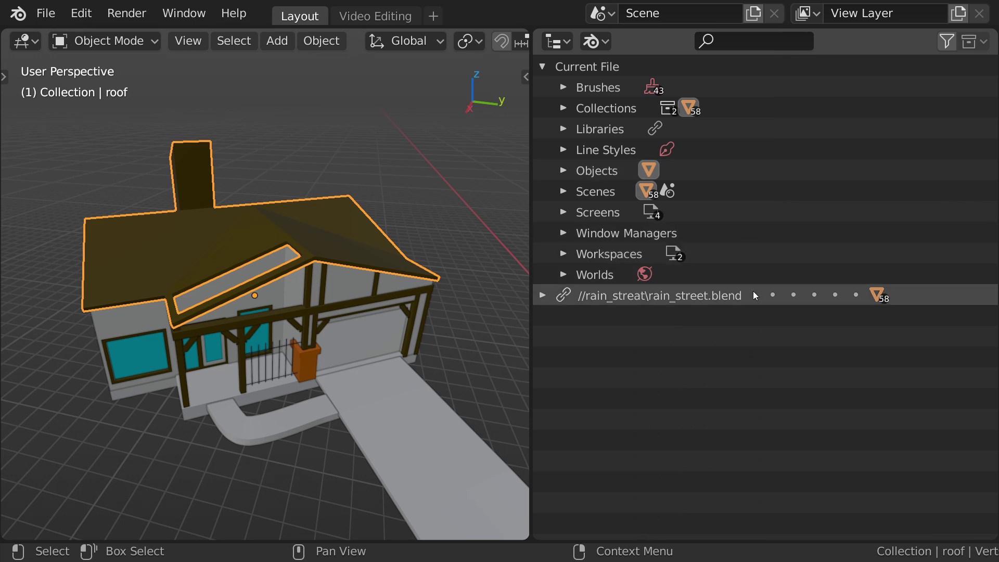
{"action": "left_click", "coordinate": [756, 300]}
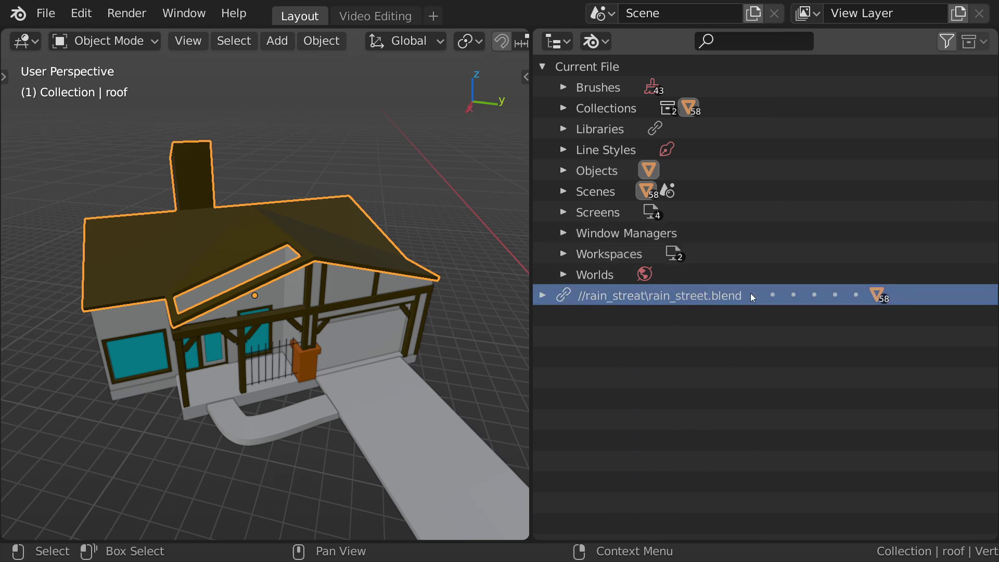
{"action": "right_click", "coordinate": [751, 298]}
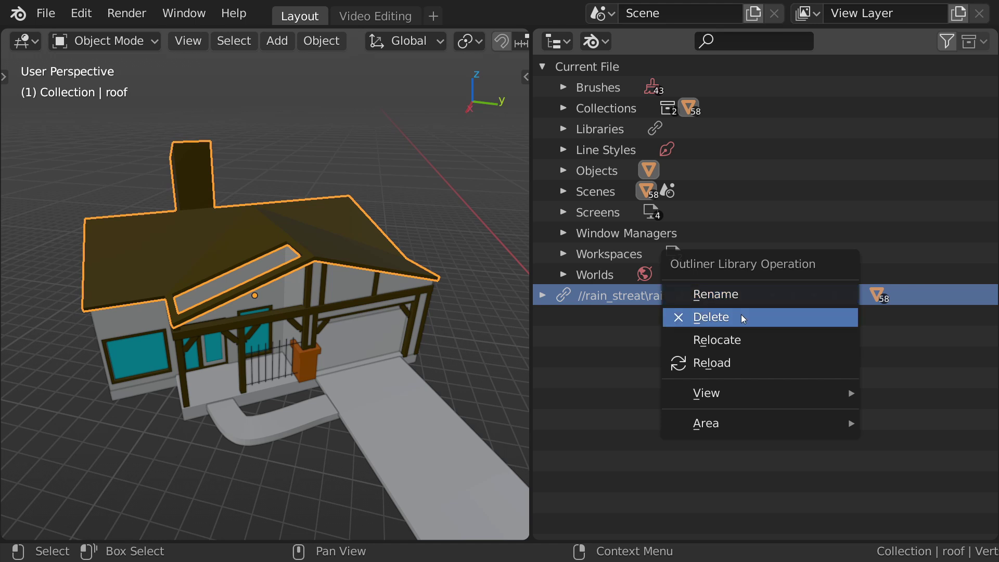